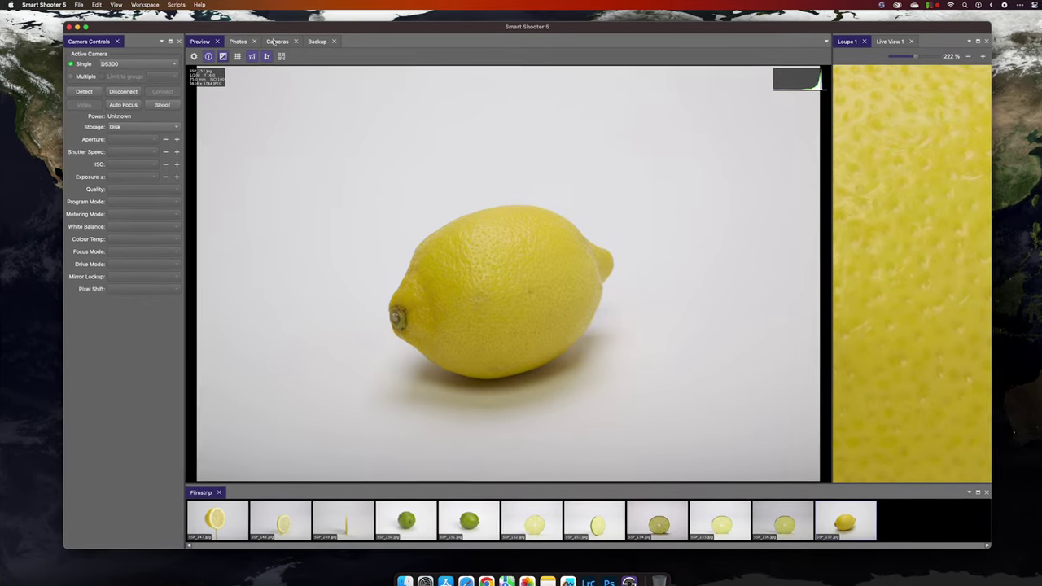
- Add a Barcodes panel from the View menu, then show the Cameras tab with the Nikon D5300
{"action": "left_click", "coordinate": [122, 5]}
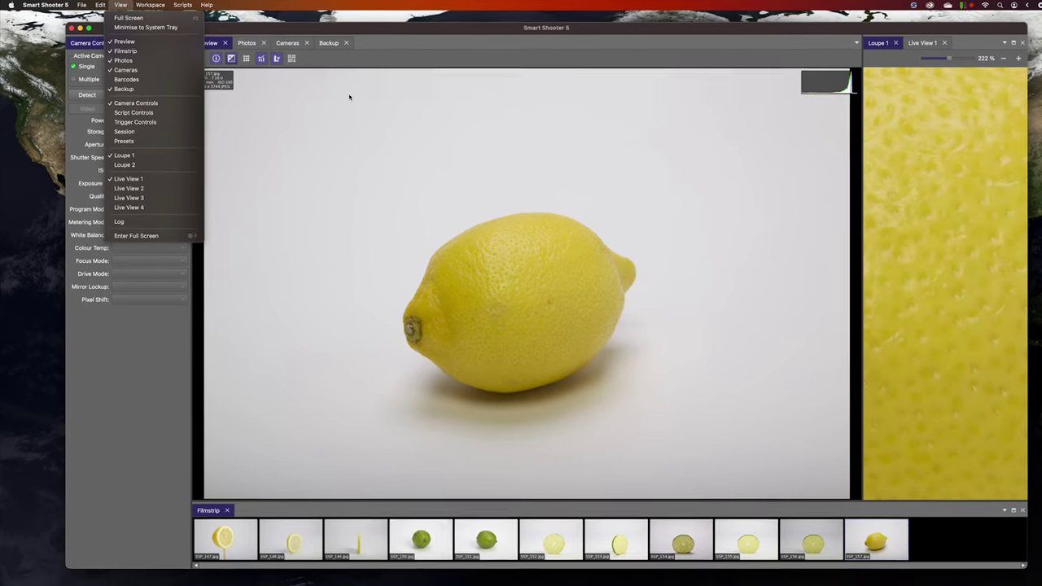
{"action": "left_click", "coordinate": [448, 34]}
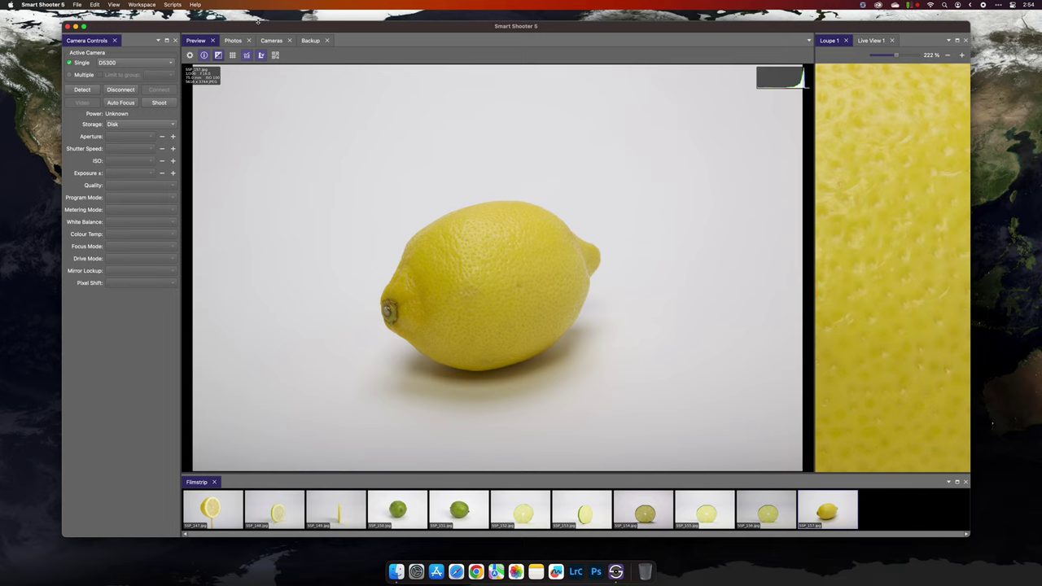
{"action": "left_click", "coordinate": [118, 4]}
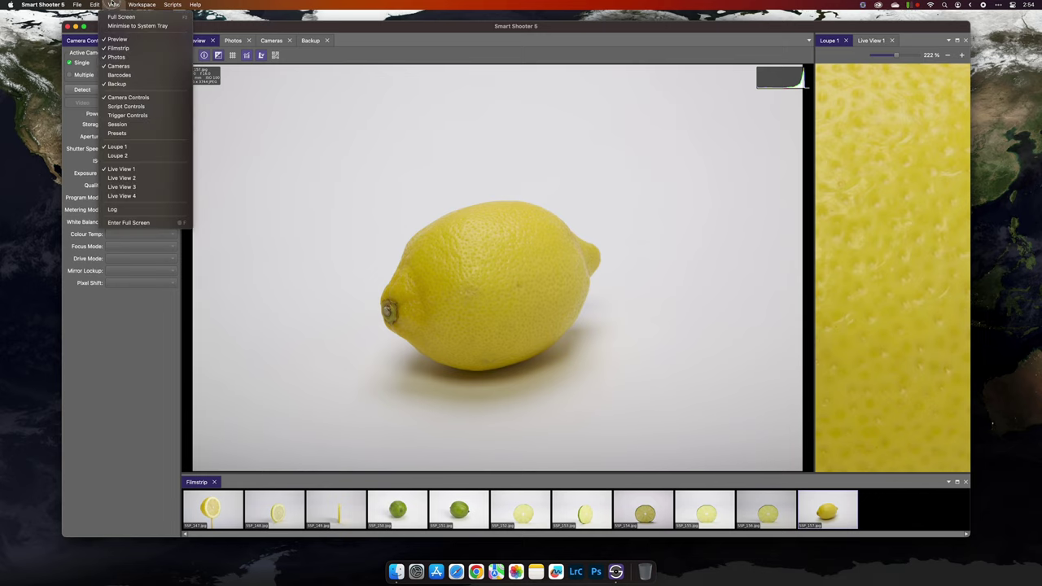
{"action": "left_click", "coordinate": [119, 75]}
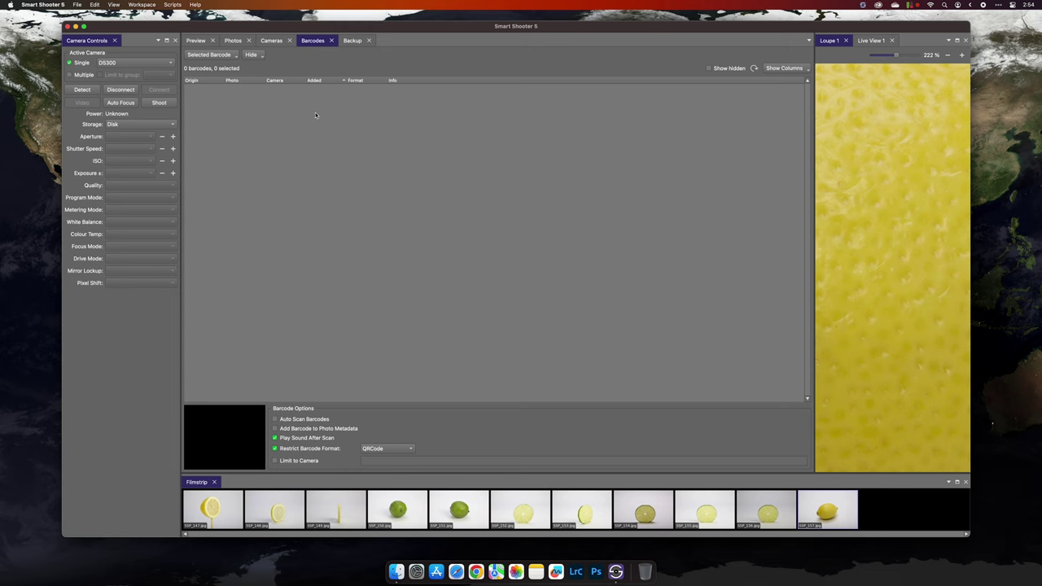
{"action": "left_click", "coordinate": [272, 40]}
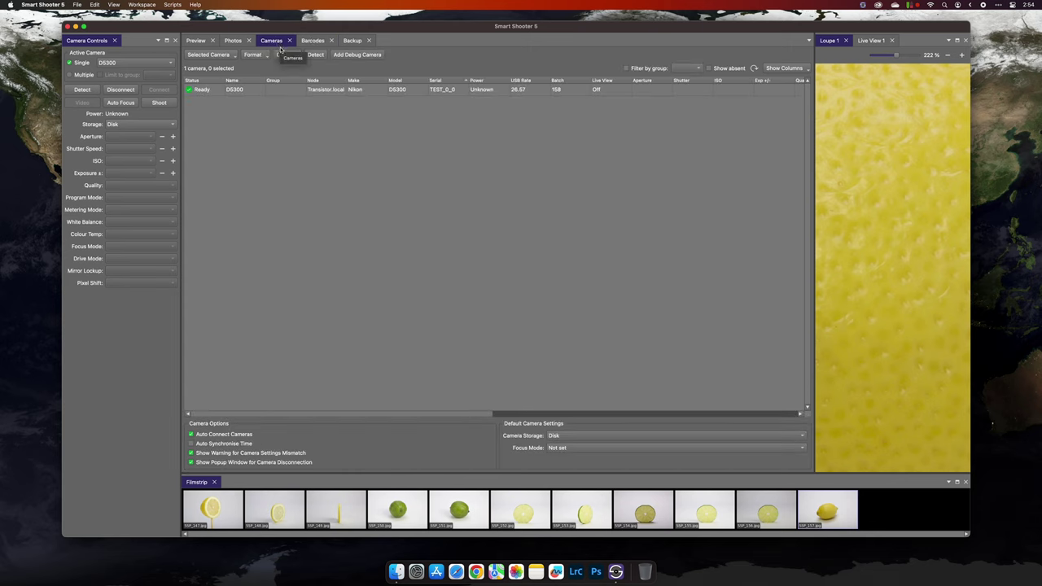
- Float the Barcodes panel into its own window, reposition it, and close it
{"action": "left_click_drag", "start_coordinate": [306, 43], "coordinate": [310, 11]}
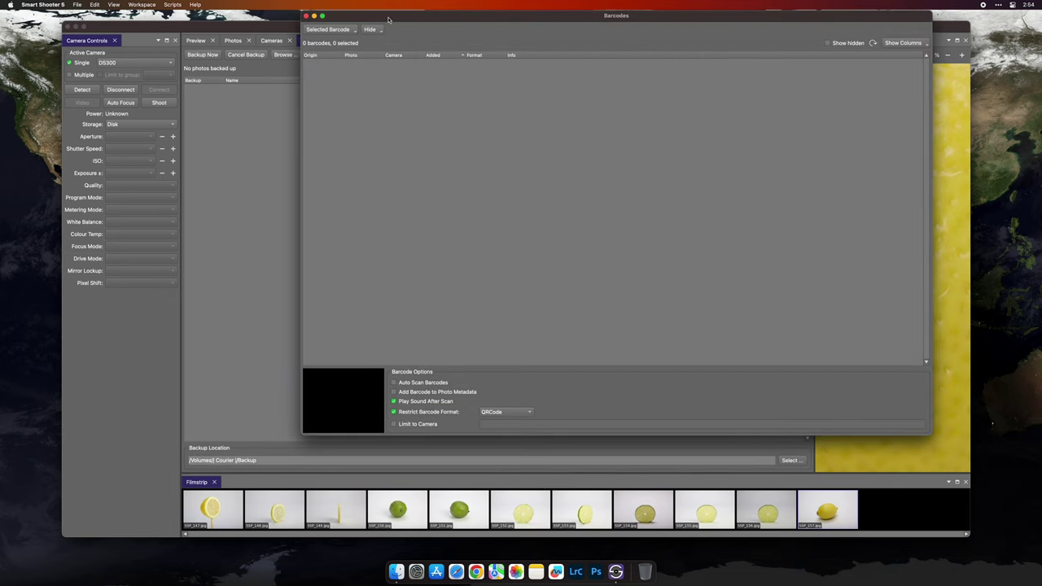
{"action": "left_click_drag", "start_coordinate": [387, 16], "coordinate": [1041, 147]}
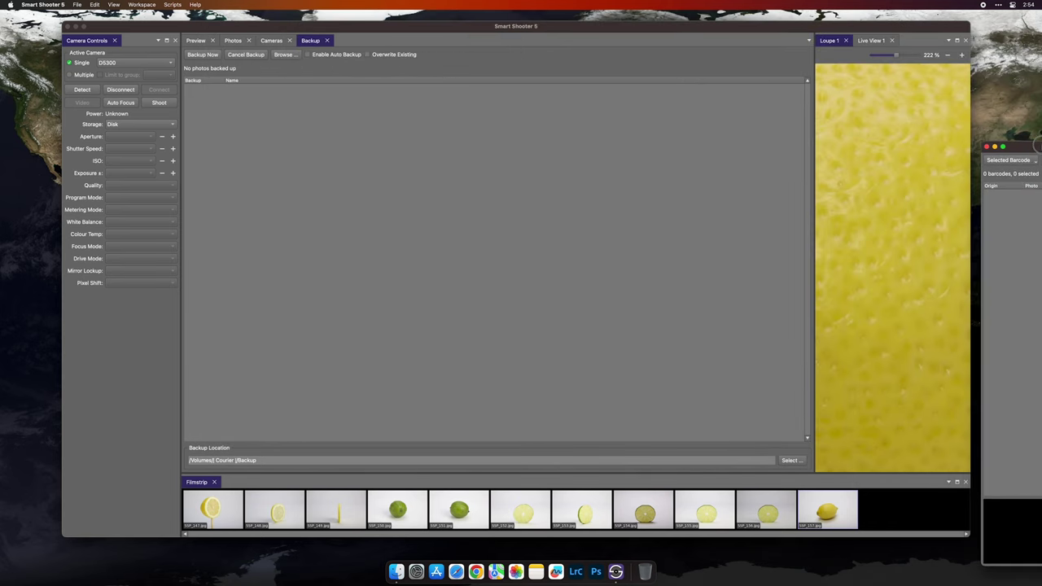
{"action": "left_click", "coordinate": [984, 148]}
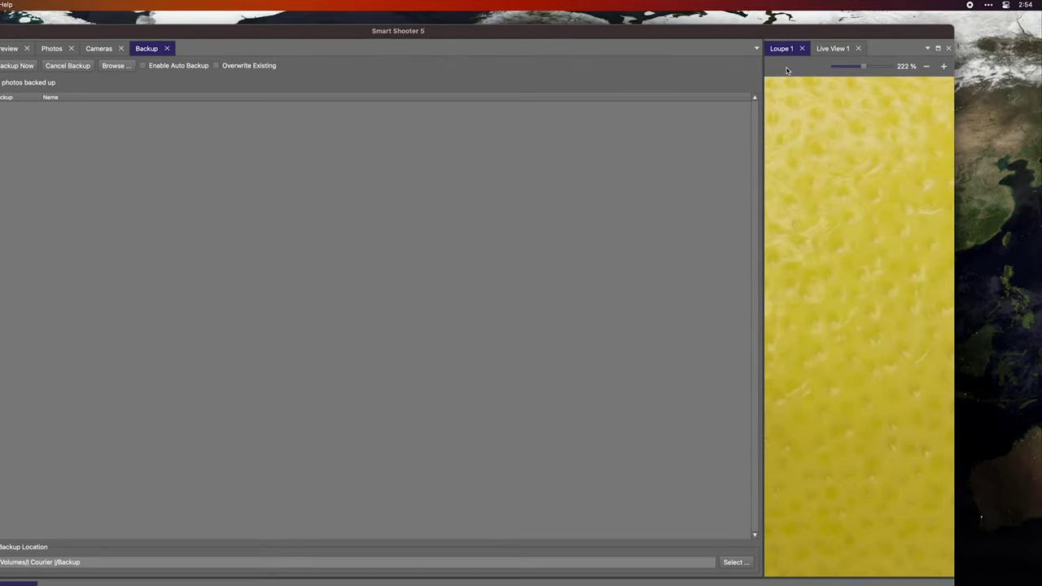
- Switch between the Live View 1 and Loupe 1 panels and check the side group's panel list
{"action": "left_click", "coordinate": [790, 58]}
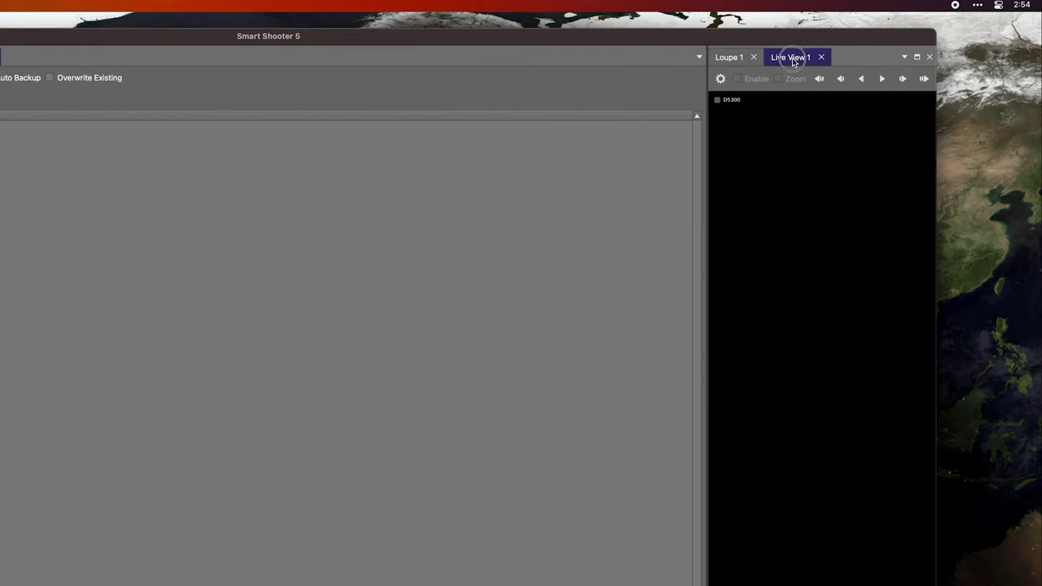
{"action": "left_click", "coordinate": [736, 61]}
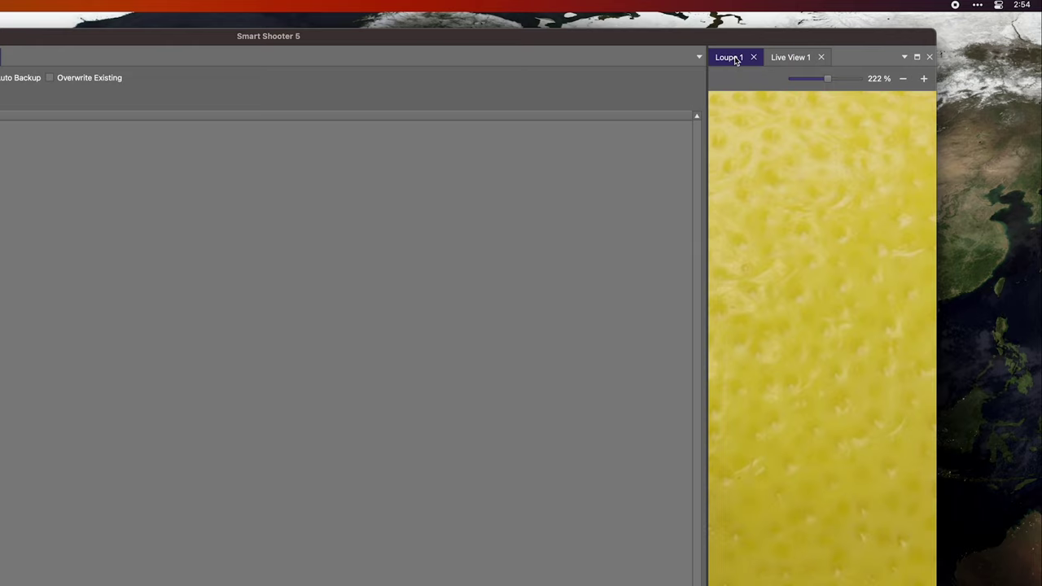
{"action": "left_click", "coordinate": [905, 59]}
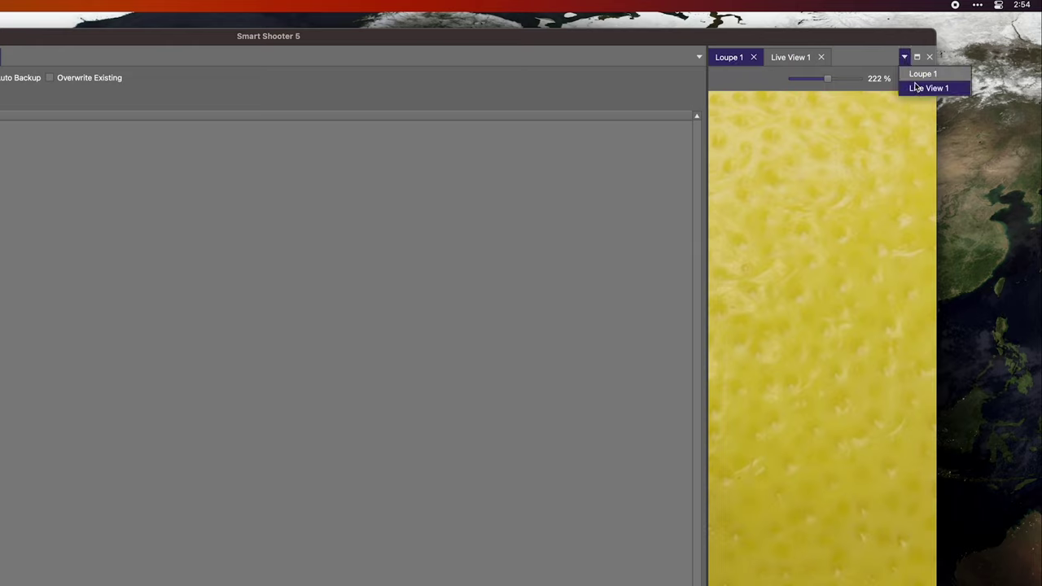
{"action": "left_click", "coordinate": [834, 59]}
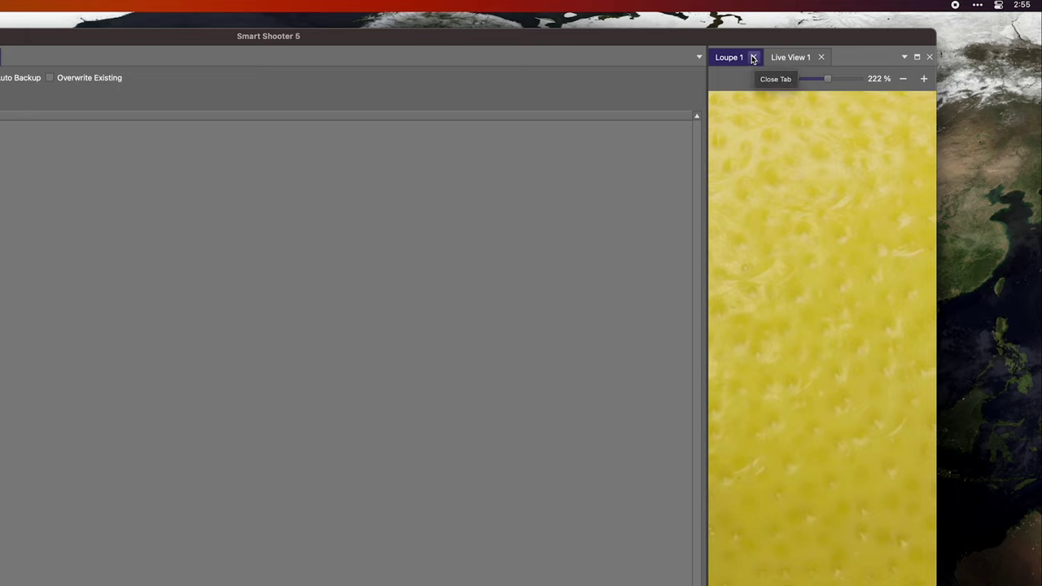
- Detach the Loupe 1 group into a floating window, move it, then close it
{"action": "left_click", "coordinate": [917, 58]}
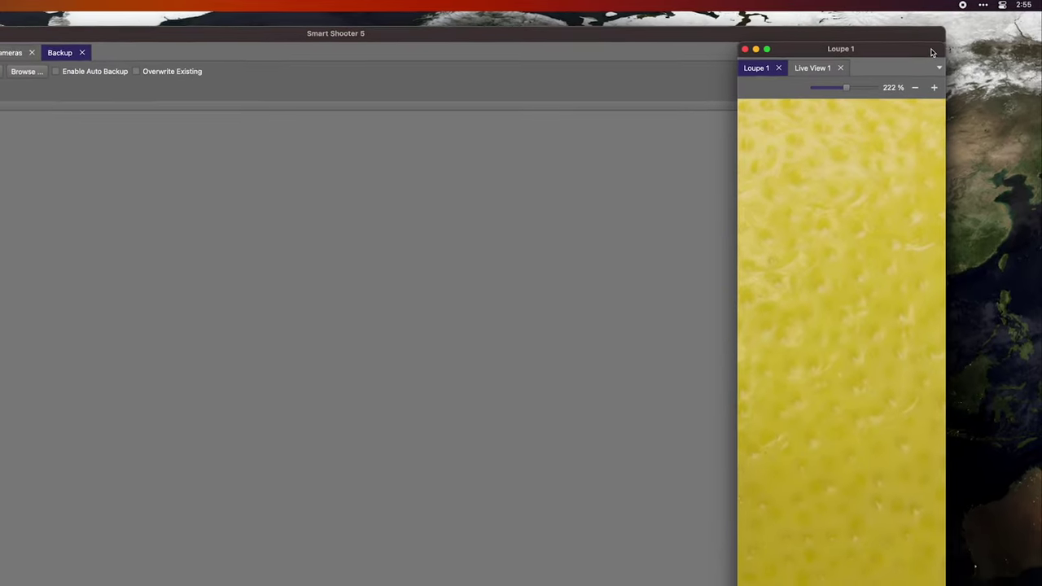
{"action": "left_click_drag", "start_coordinate": [933, 52], "coordinate": [1024, 180]}
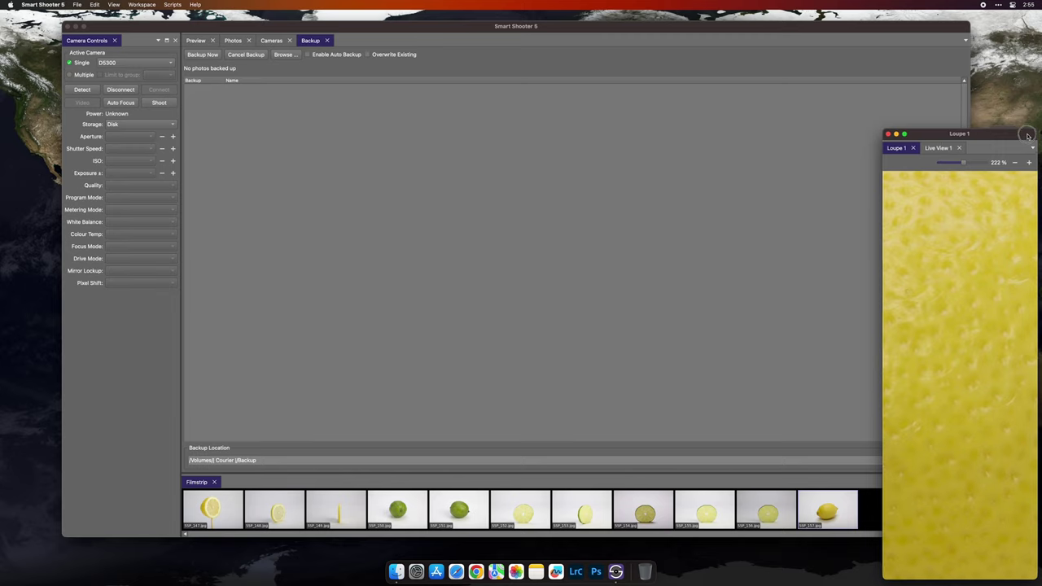
{"action": "left_click_drag", "start_coordinate": [1027, 136], "coordinate": [1025, 126]}
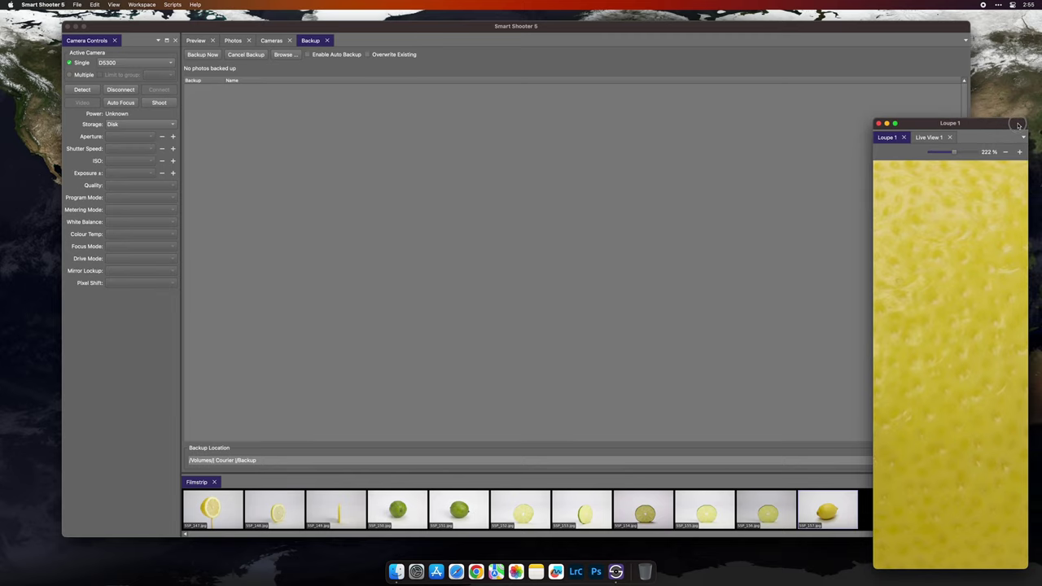
{"action": "left_click", "coordinate": [878, 124]}
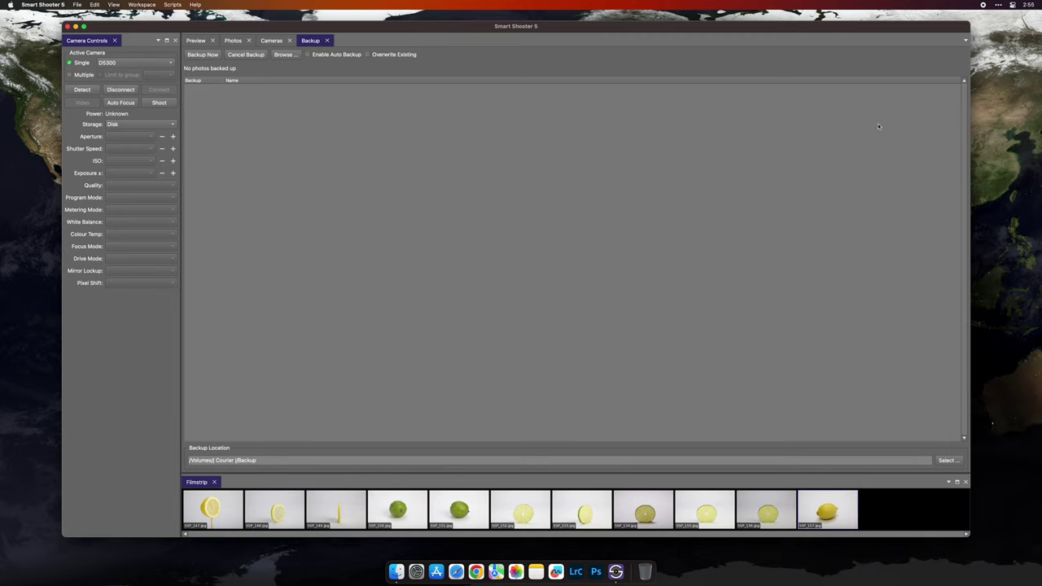
- Show Preview, add the Session panel from View, and dock it beneath Camera Controls
{"action": "left_click", "coordinate": [202, 43]}
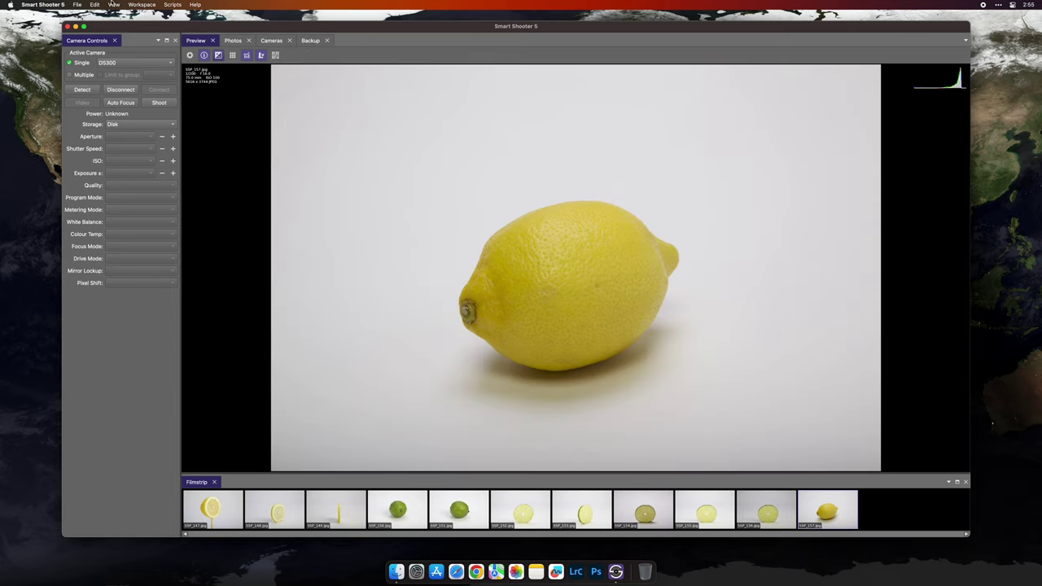
{"action": "left_click", "coordinate": [113, 4]}
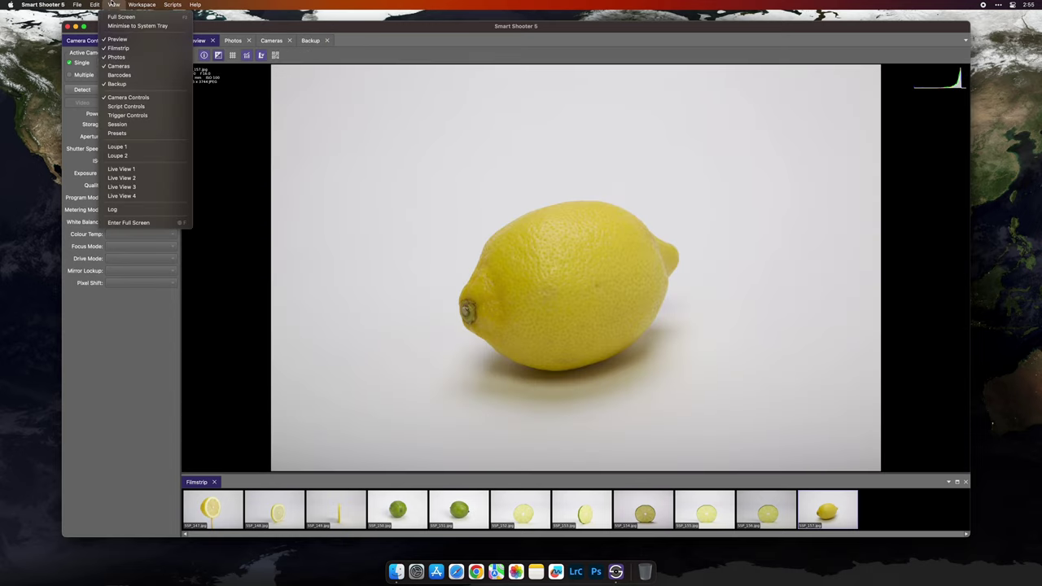
{"action": "left_click", "coordinate": [128, 125]}
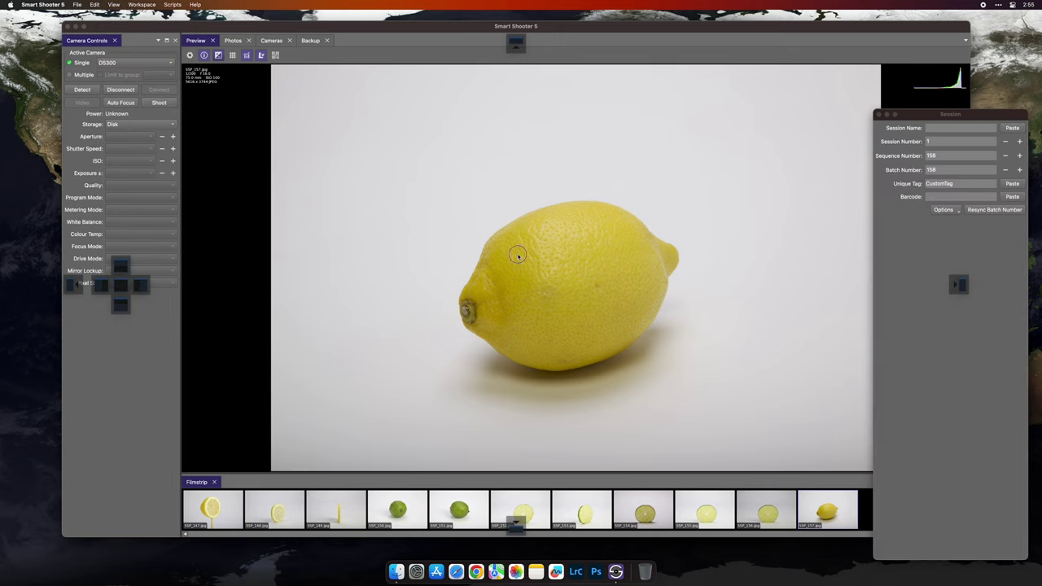
{"action": "left_click_drag", "start_coordinate": [996, 114], "coordinate": [629, 79]}
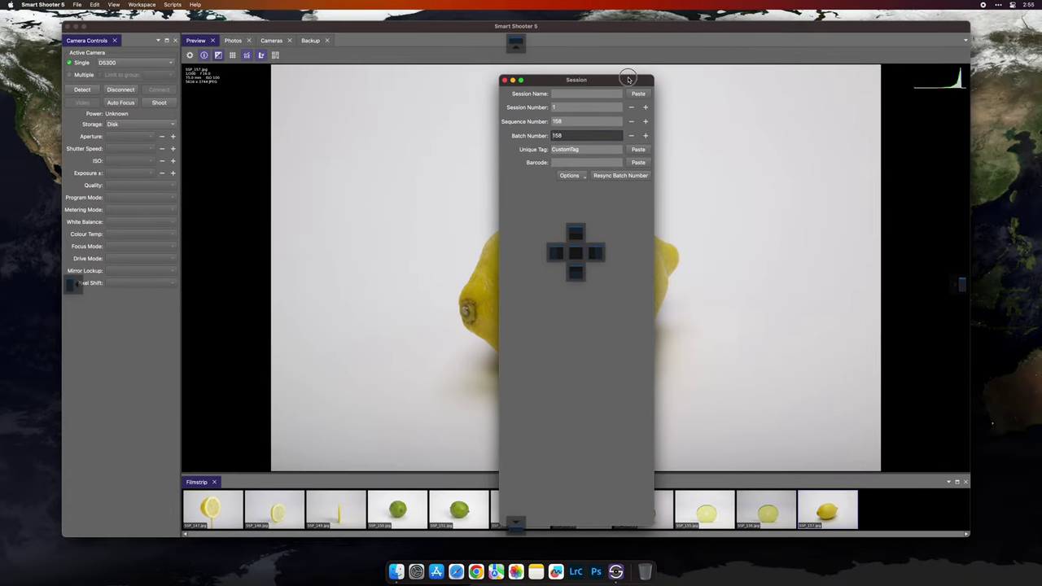
{"action": "left_click_drag", "start_coordinate": [629, 79], "coordinate": [121, 308]}
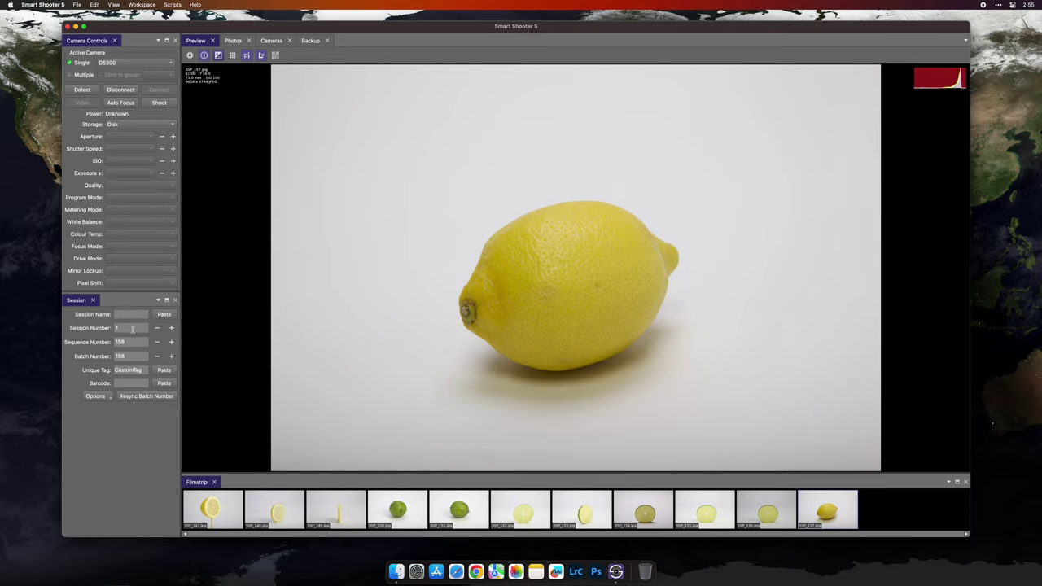
- Dock the Filmstrip as a vertical column beside the preview and widen it for larger thumbnails
{"action": "left_click_drag", "start_coordinate": [198, 483], "coordinate": [952, 285]}
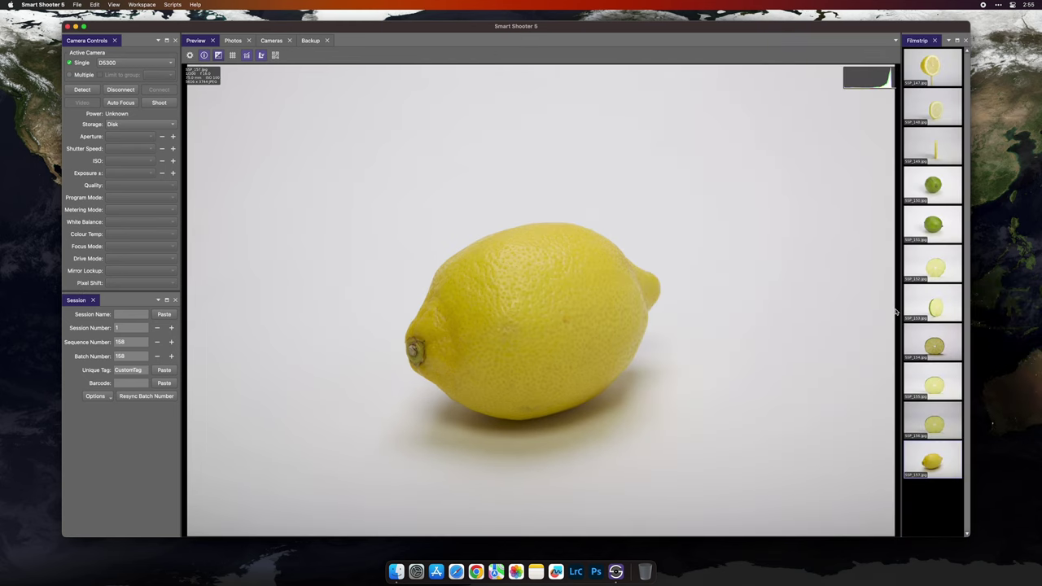
{"action": "left_click_drag", "start_coordinate": [901, 309], "coordinate": [865, 310]}
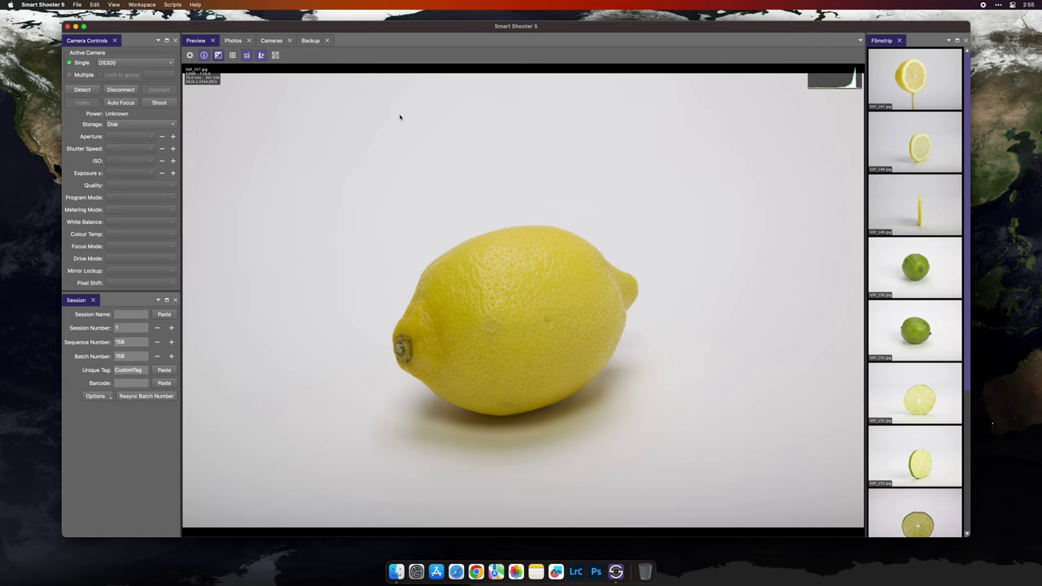
- Close the Backup, Cameras and Photos tabs
{"action": "left_click", "coordinate": [326, 40]}
{"action": "left_click", "coordinate": [290, 41]}
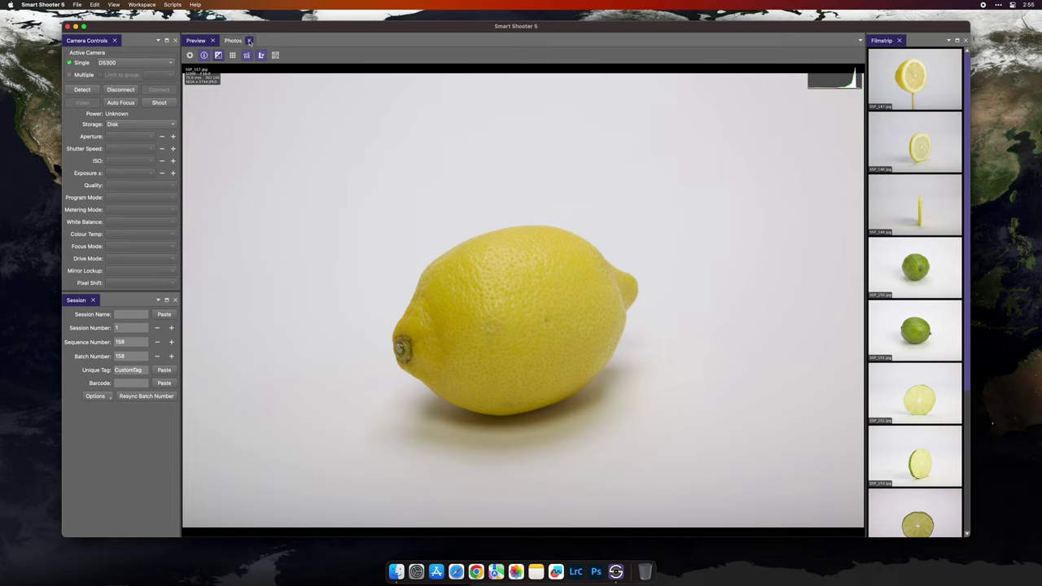
{"action": "left_click", "coordinate": [249, 41]}
- Add a Live View 1 panel and place the Preview tab ahead of it
{"action": "left_click", "coordinate": [115, 5]}
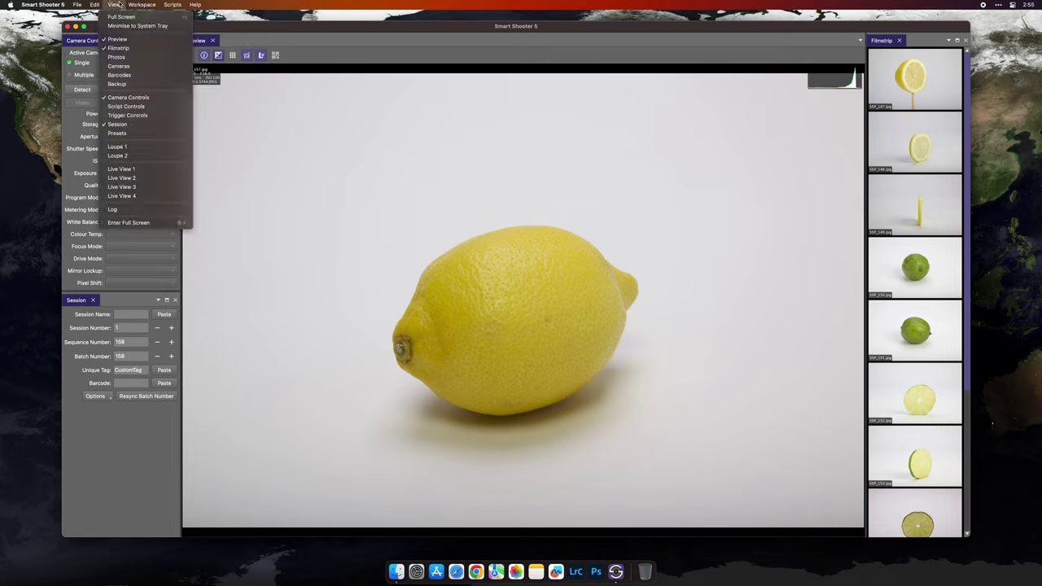
{"action": "left_click", "coordinate": [154, 169]}
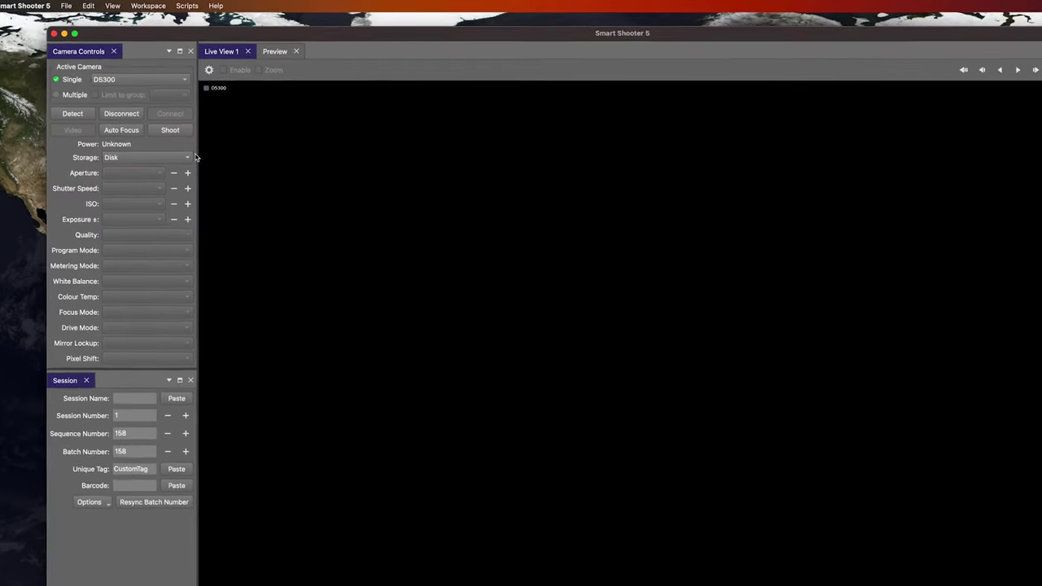
{"action": "left_click_drag", "start_coordinate": [309, 67], "coordinate": [240, 74]}
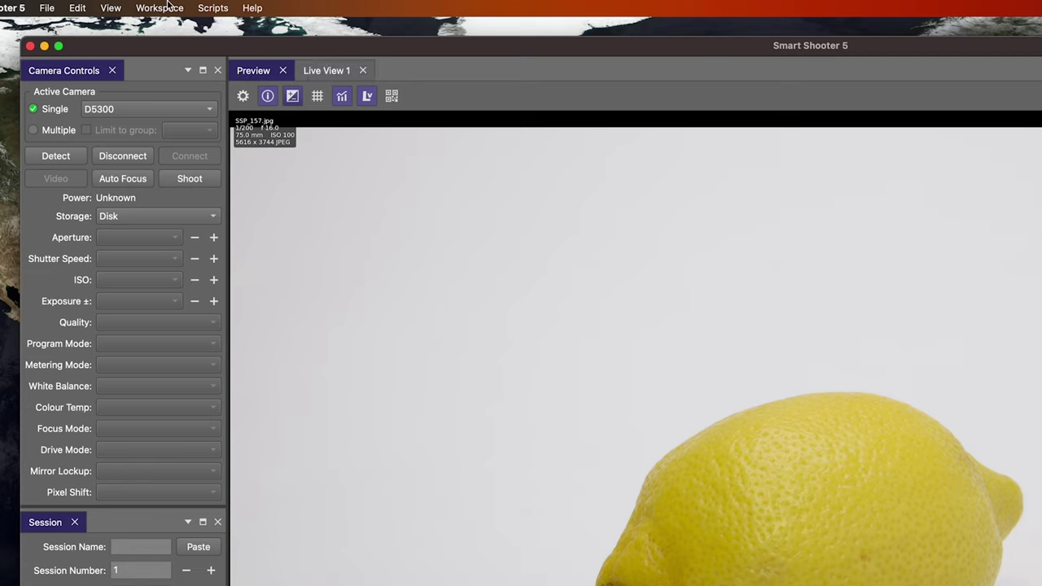
- Save the current layout as a workspace named 'Minimal'
{"action": "left_click", "coordinate": [167, 7]}
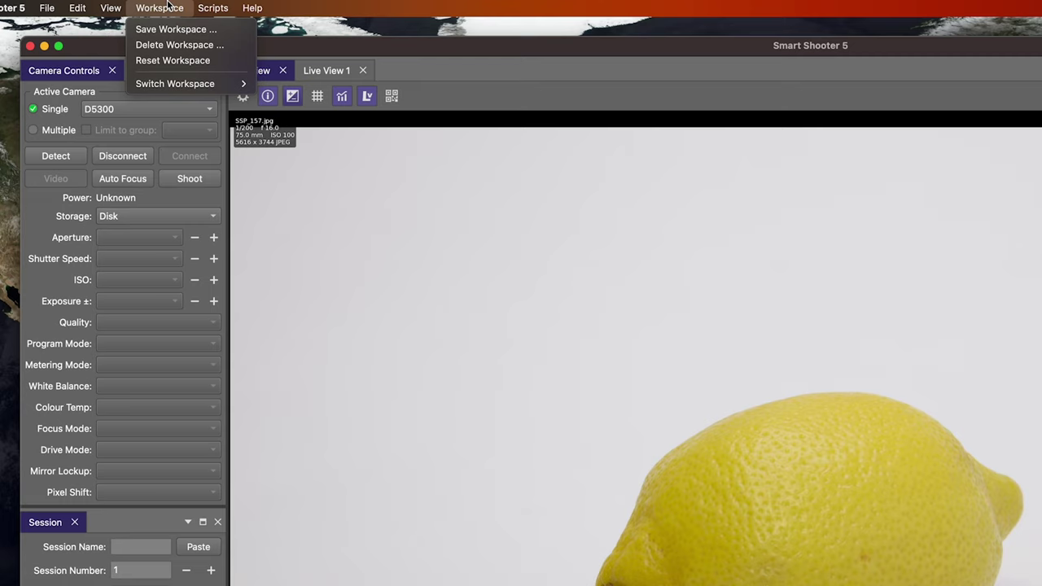
{"action": "left_click", "coordinate": [224, 33]}
{"action": "type", "text": "Mi"}
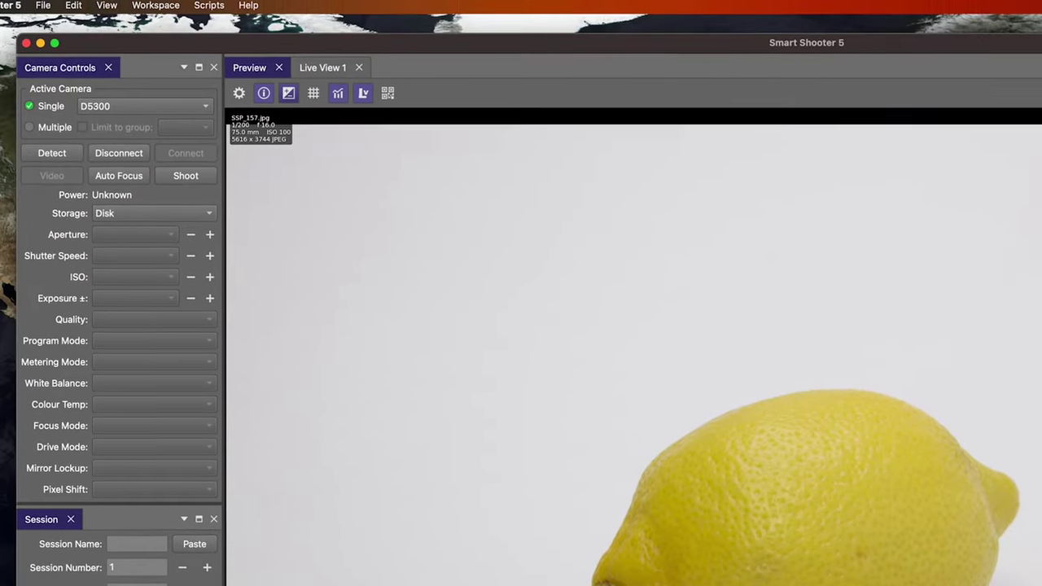
{"action": "left_click", "coordinate": [175, 8]}
{"action": "mouse_move", "coordinate": [173, 81]}
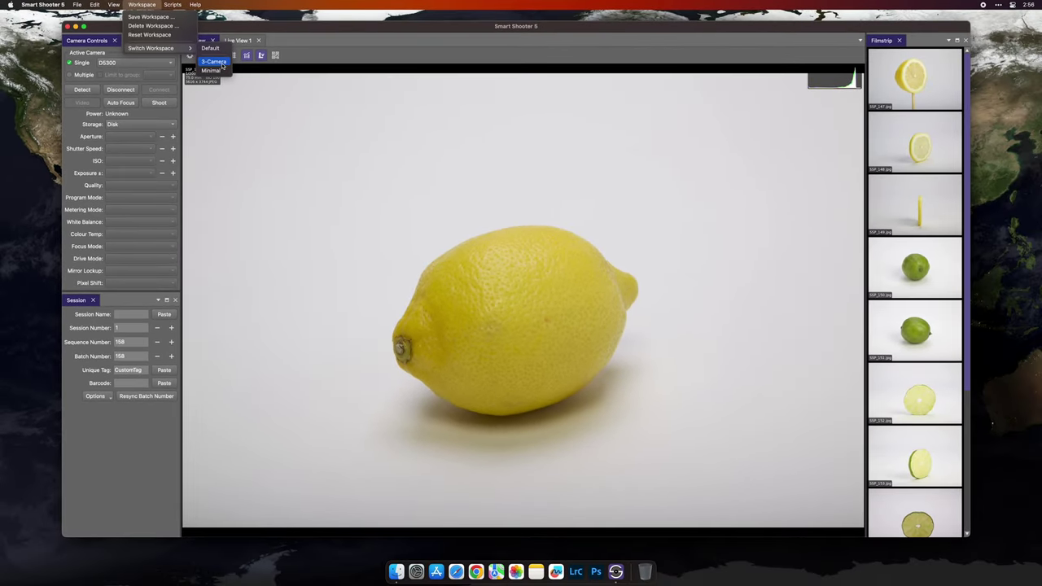
- Switch to the 3-Camera workspace, then Minimal, then back to Default
{"action": "left_click", "coordinate": [215, 62]}
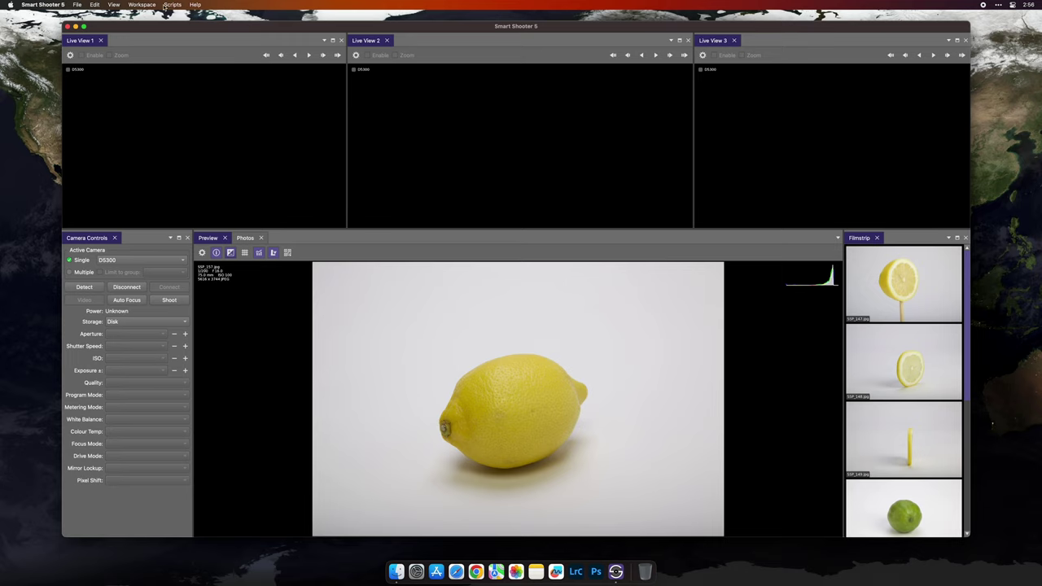
{"action": "left_click", "coordinate": [151, 4]}
{"action": "mouse_move", "coordinate": [161, 49]}
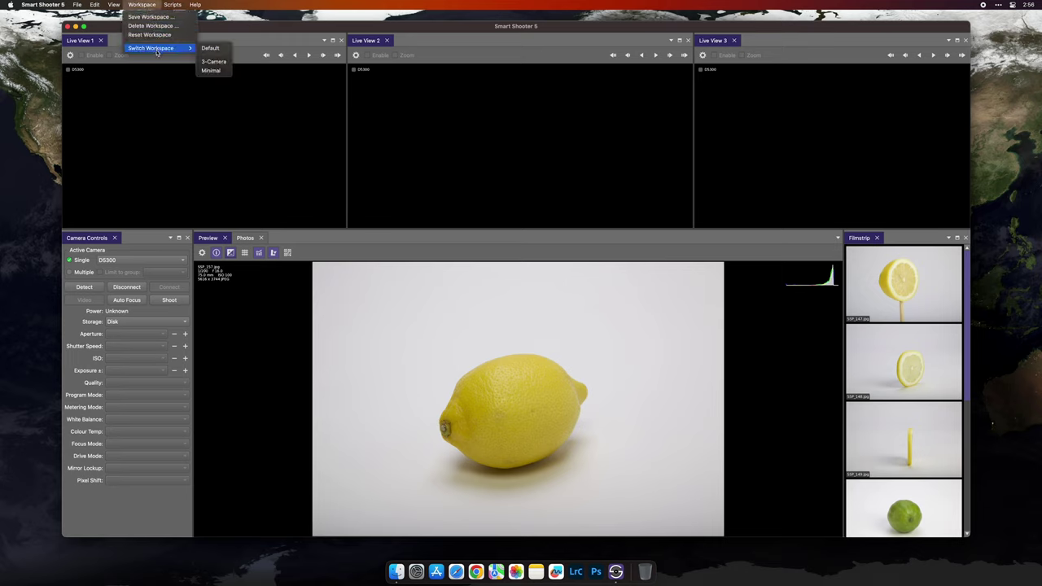
{"action": "left_click", "coordinate": [211, 71]}
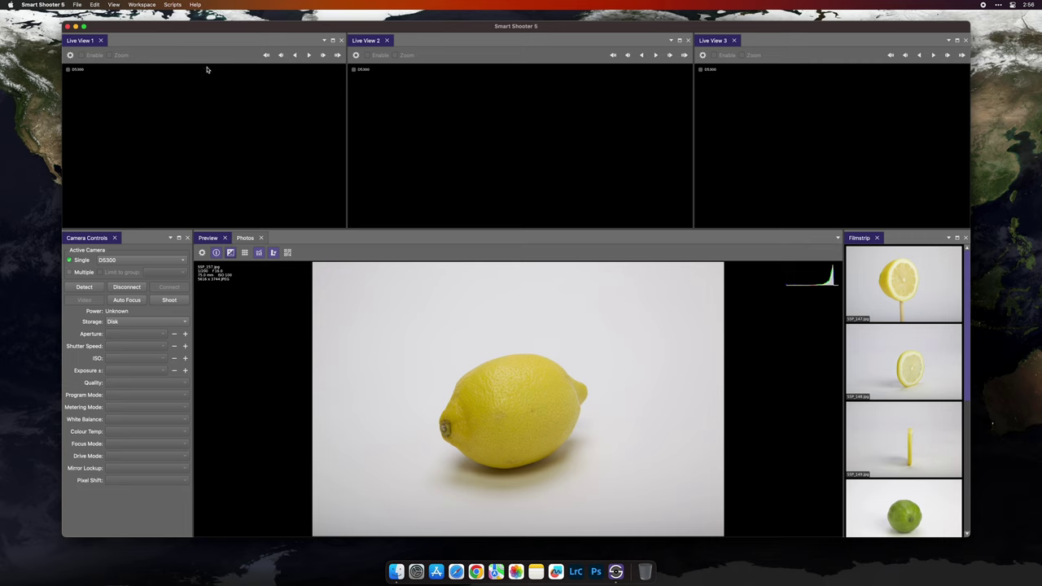
{"action": "left_click", "coordinate": [152, 5]}
{"action": "mouse_move", "coordinate": [145, 49]}
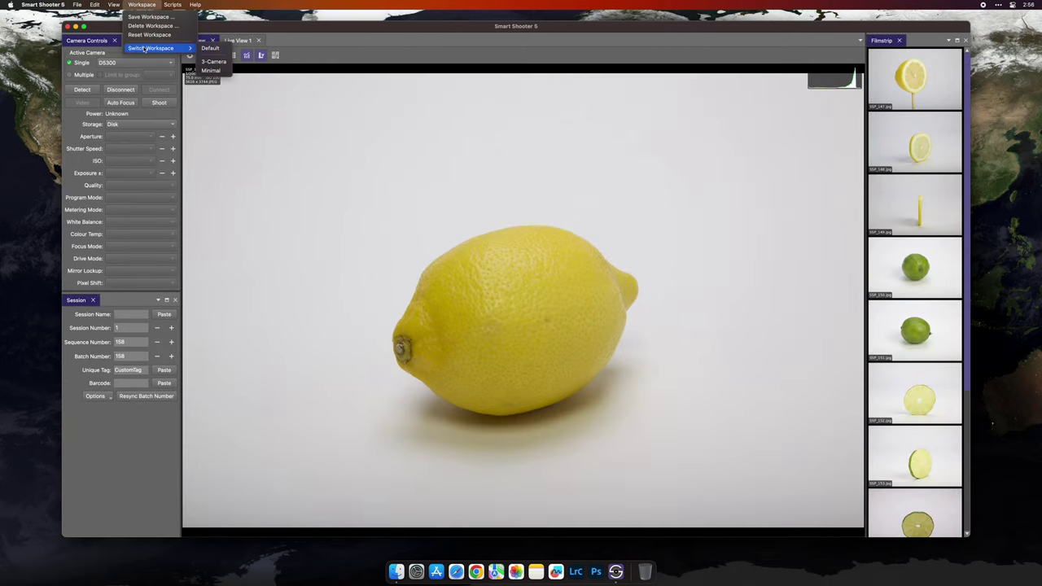
{"action": "left_click", "coordinate": [223, 51]}
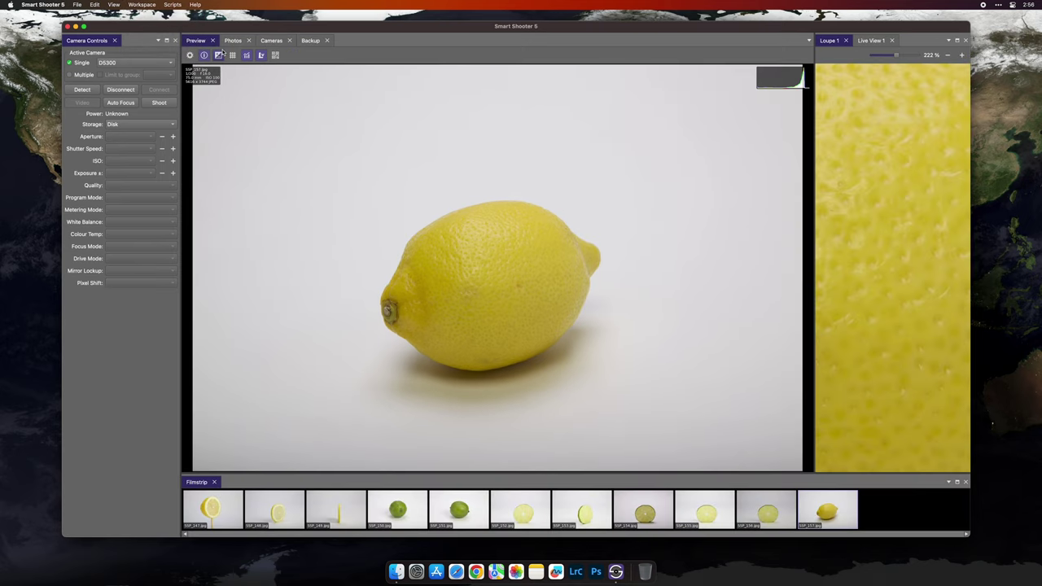
- Delete the saved 'Minimal' workspace through the Delete Workspace dialog
{"action": "left_click", "coordinate": [141, 5]}
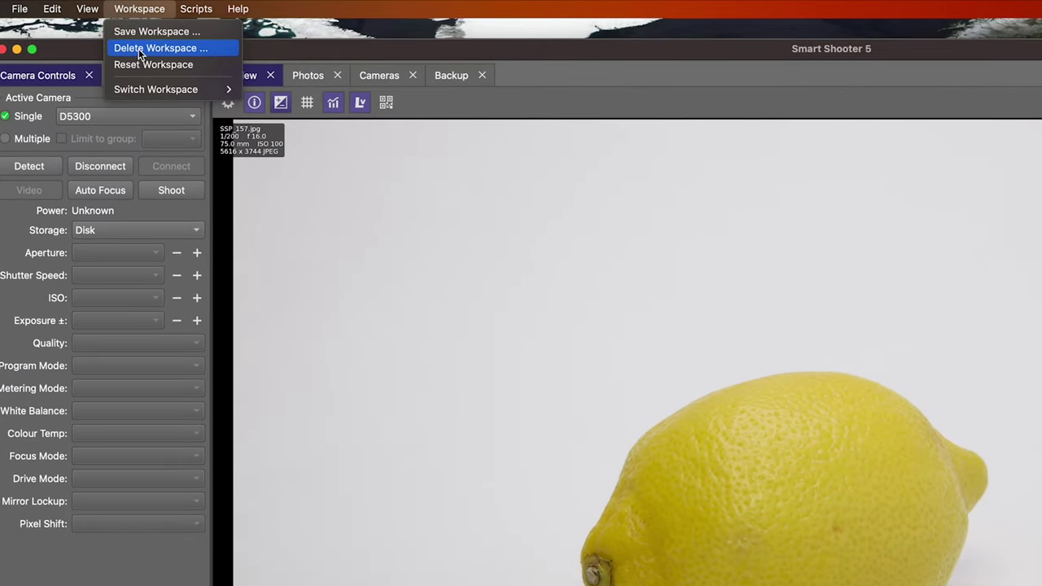
{"action": "left_click", "coordinate": [139, 49]}
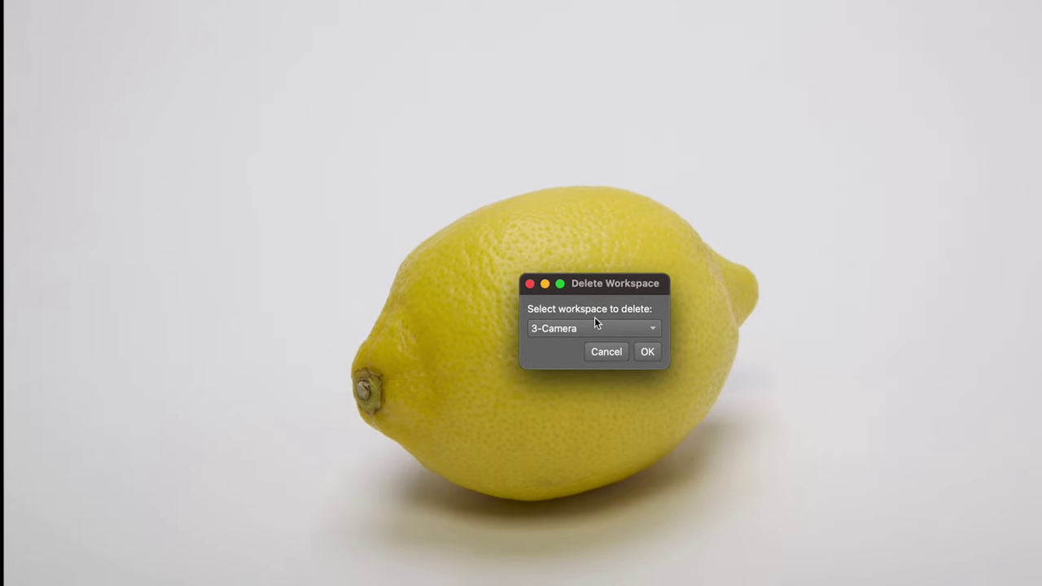
{"action": "left_click", "coordinate": [595, 328]}
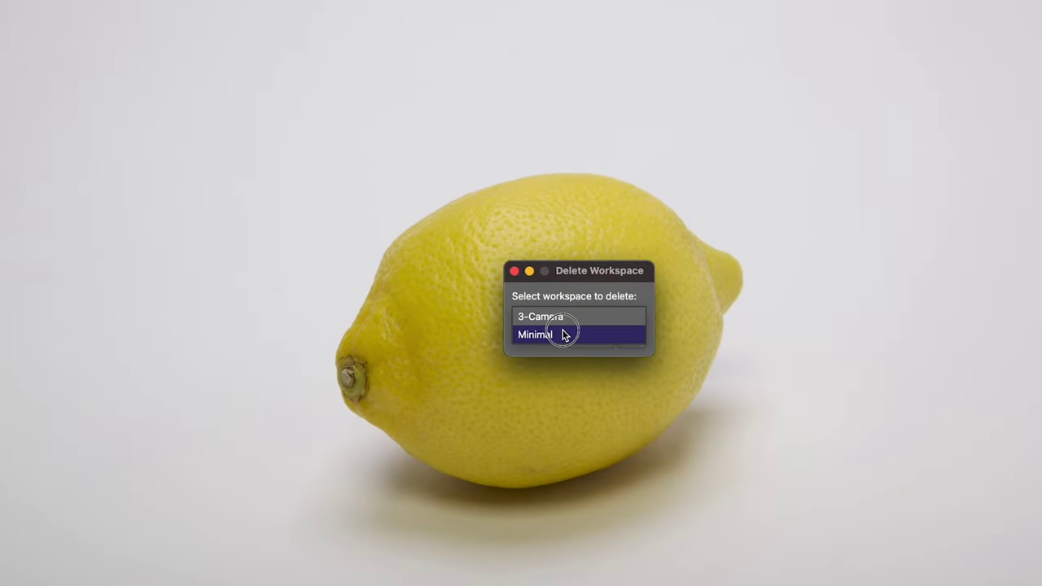
{"action": "left_click", "coordinate": [562, 336]}
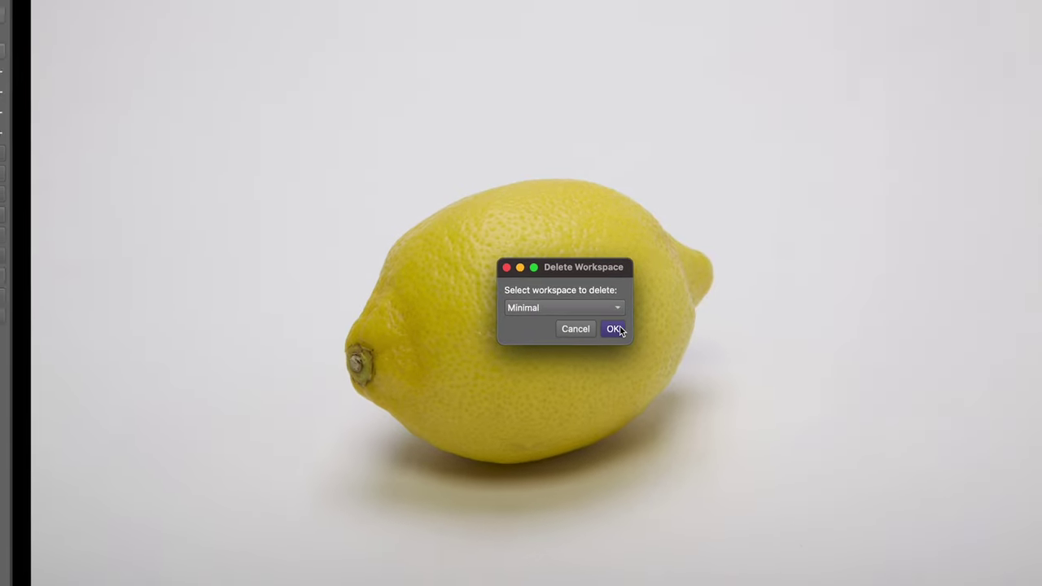
{"action": "left_click", "coordinate": [635, 339]}
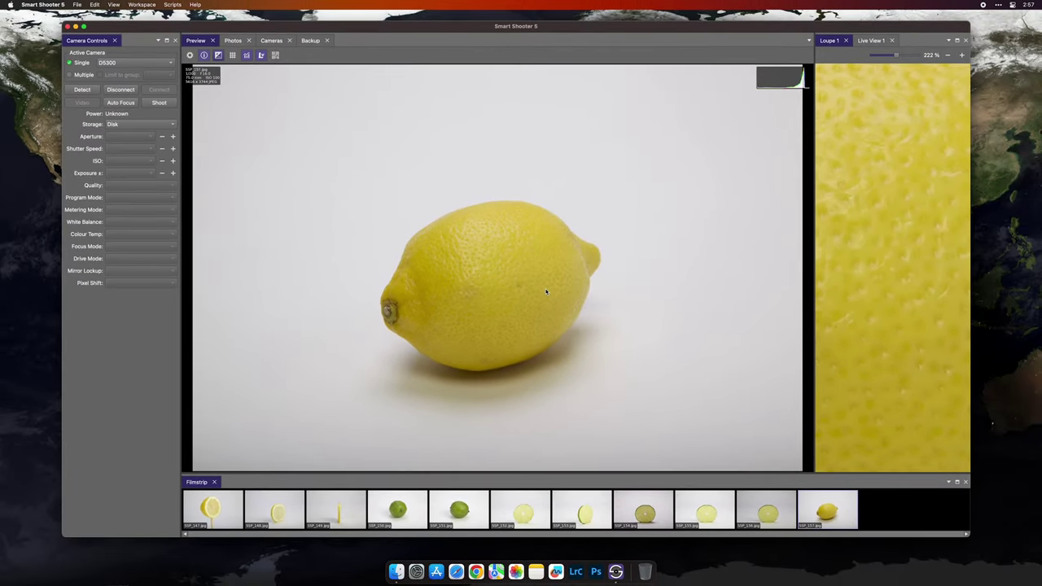